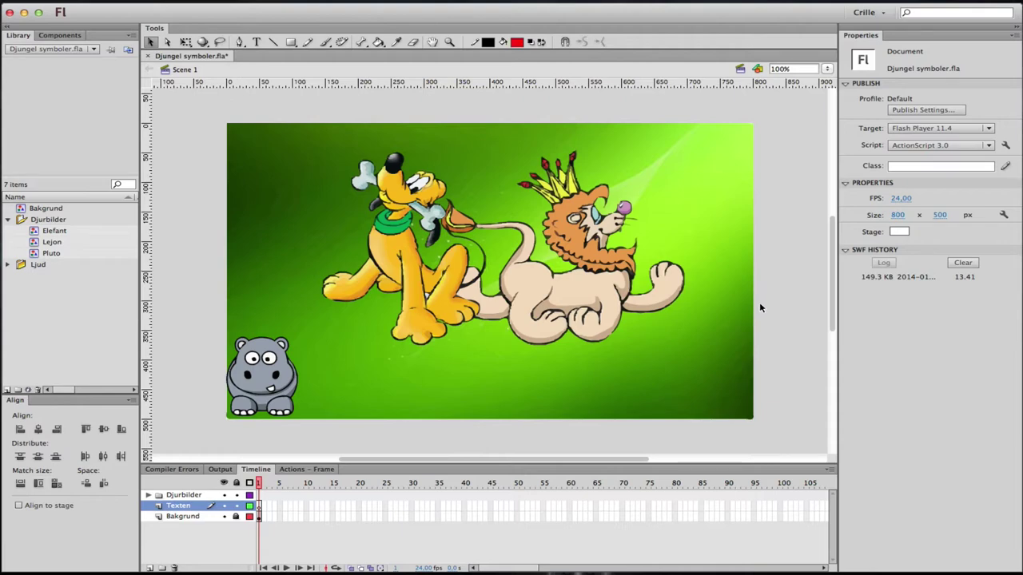
Add a new layer above the Texten layer and name it Mockup
left_click(149, 568)
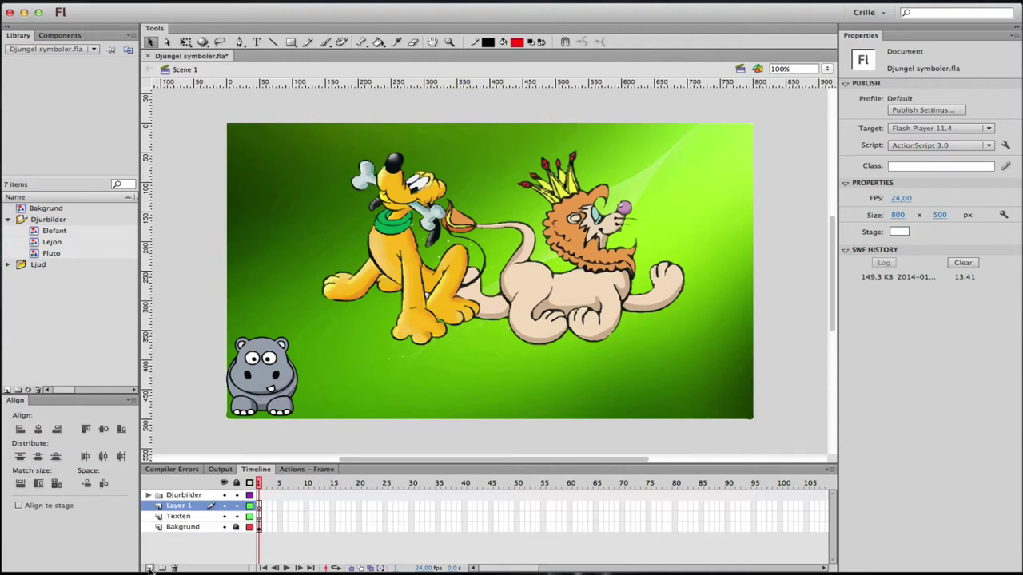
double_click(178, 507)
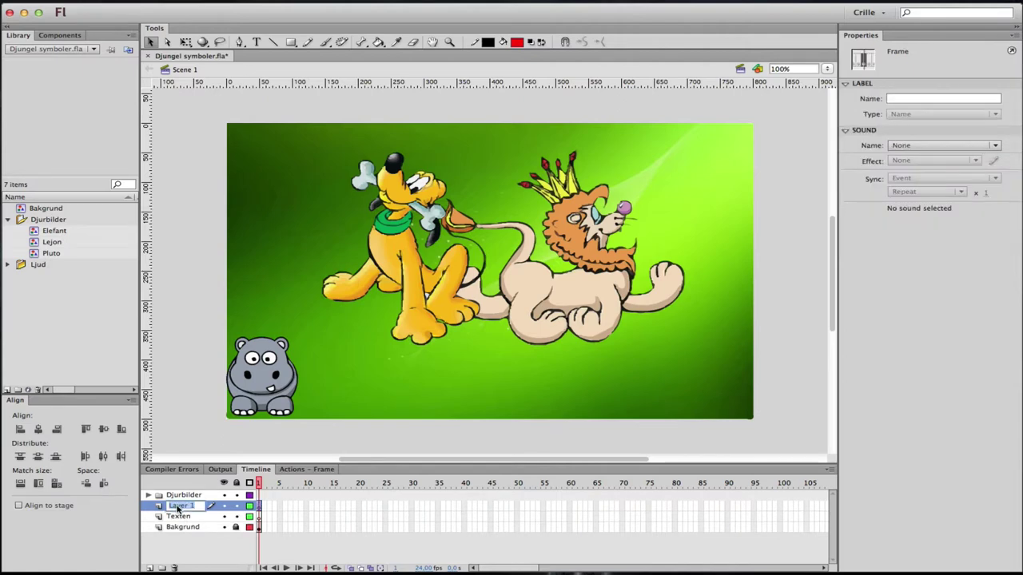
type("Mockup")
key("Return")
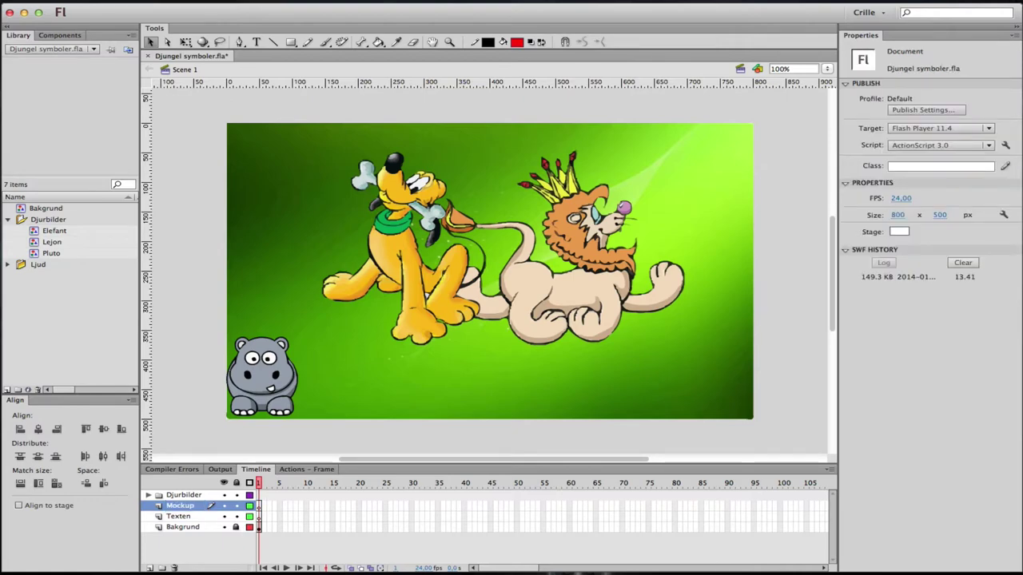
Import the Mockup image from the Desktop to the stage on the Mockup layer
left_click(32, 0)
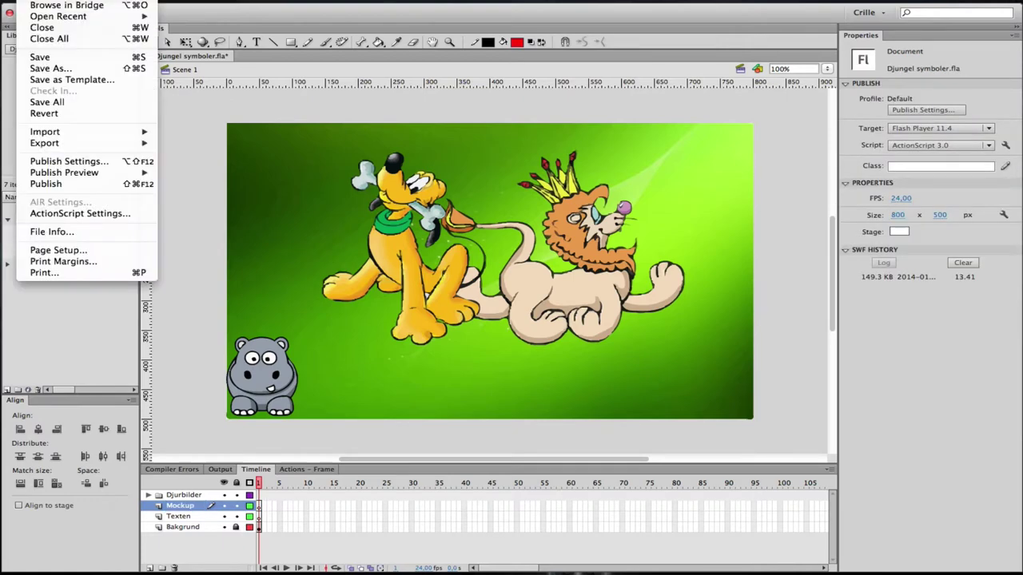
mouse_move(95, 131)
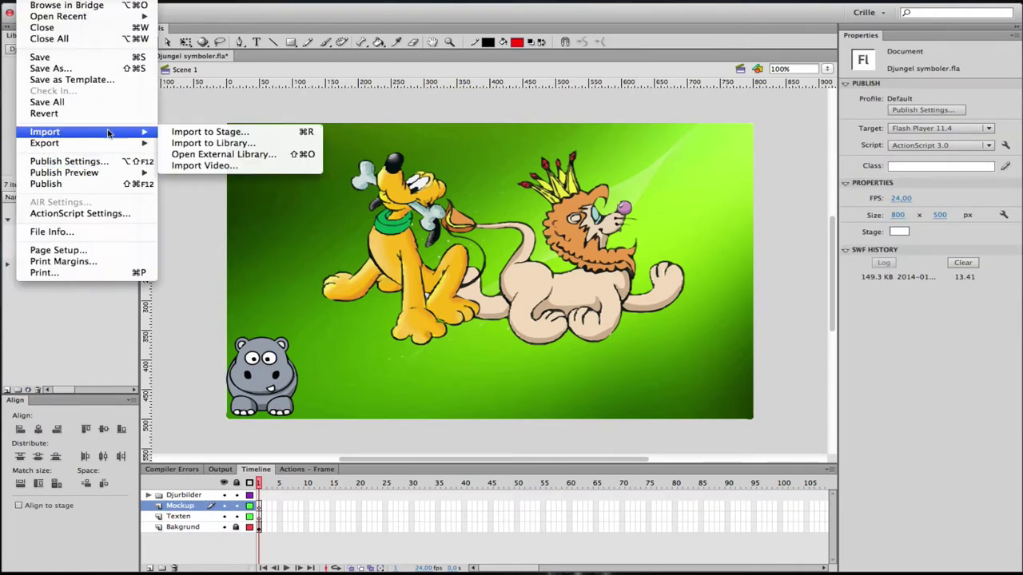
left_click(271, 135)
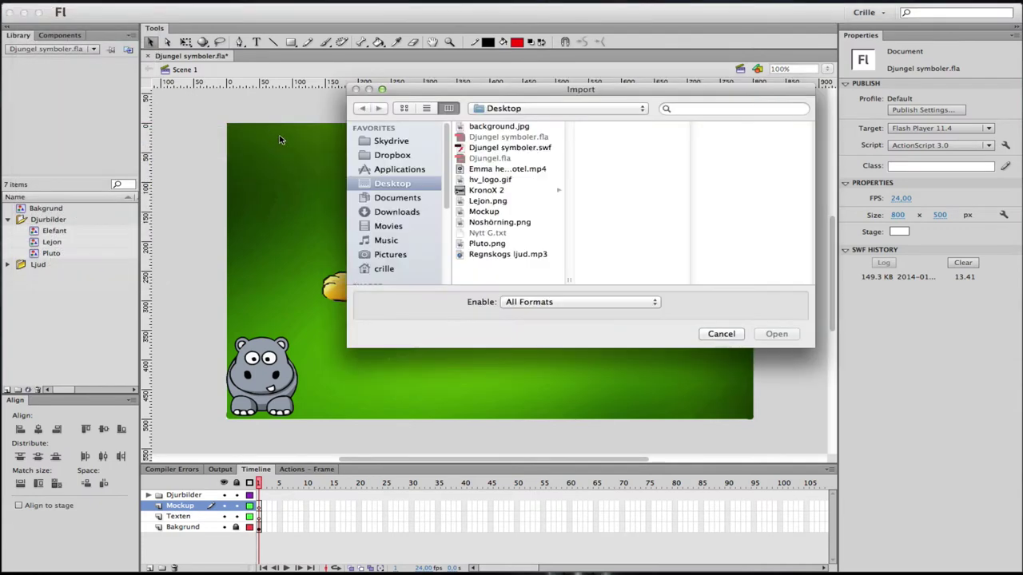
left_click(484, 211)
left_click(776, 335)
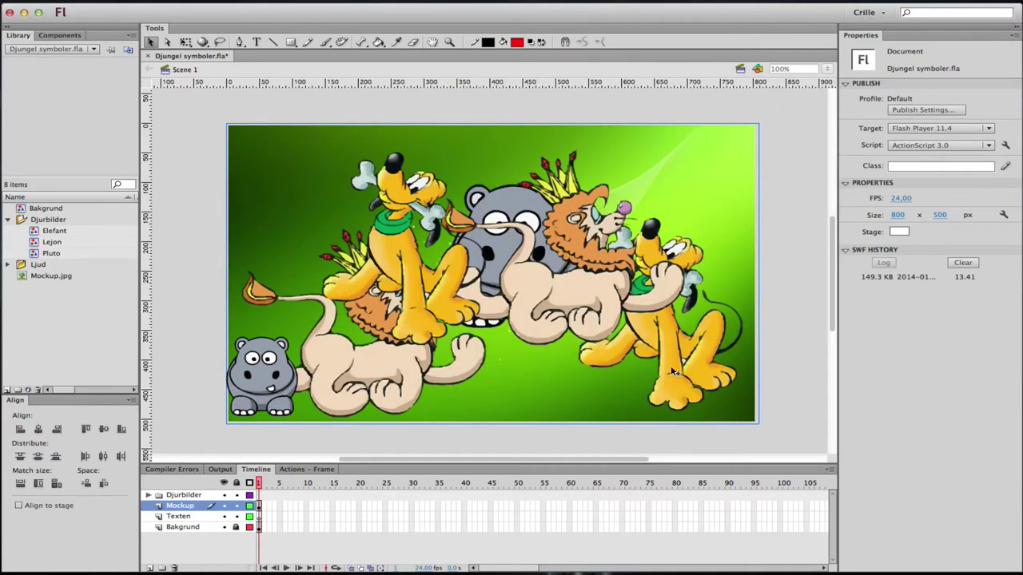
Hide the Texten and Bakgrund layers while keeping the Djurbilder folder visible
left_click_drag(224, 529, 225, 497)
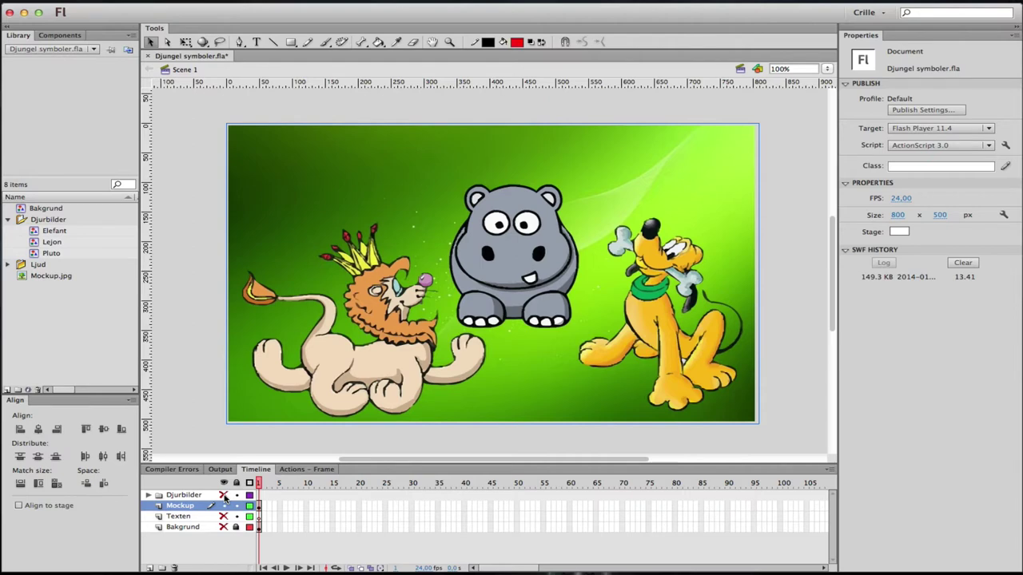
left_click(223, 496)
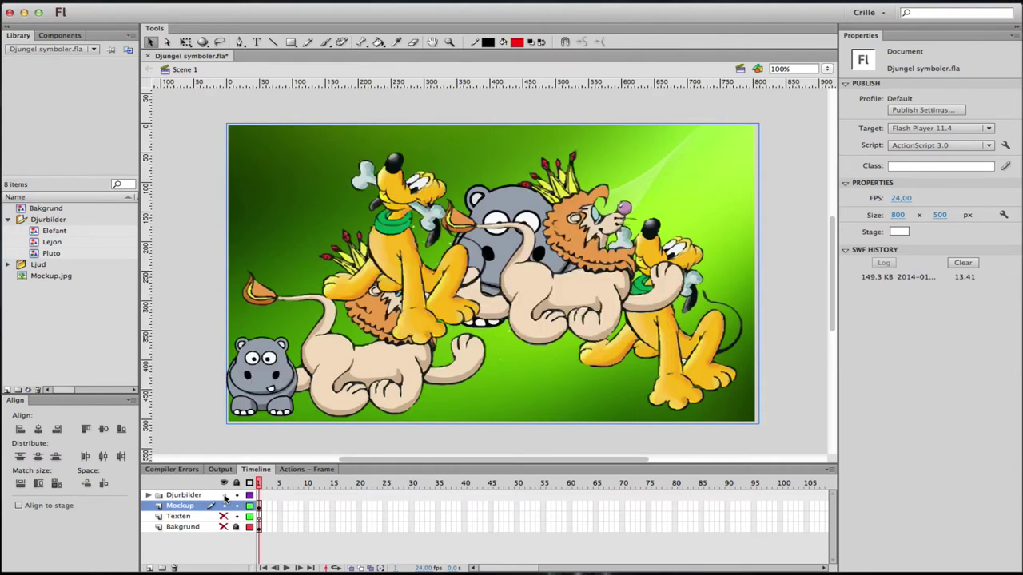
Move Pluto to about X 535, Y 159 and the lion to about X 25, Y 165, over their counterparts in the mockup
left_click(426, 277)
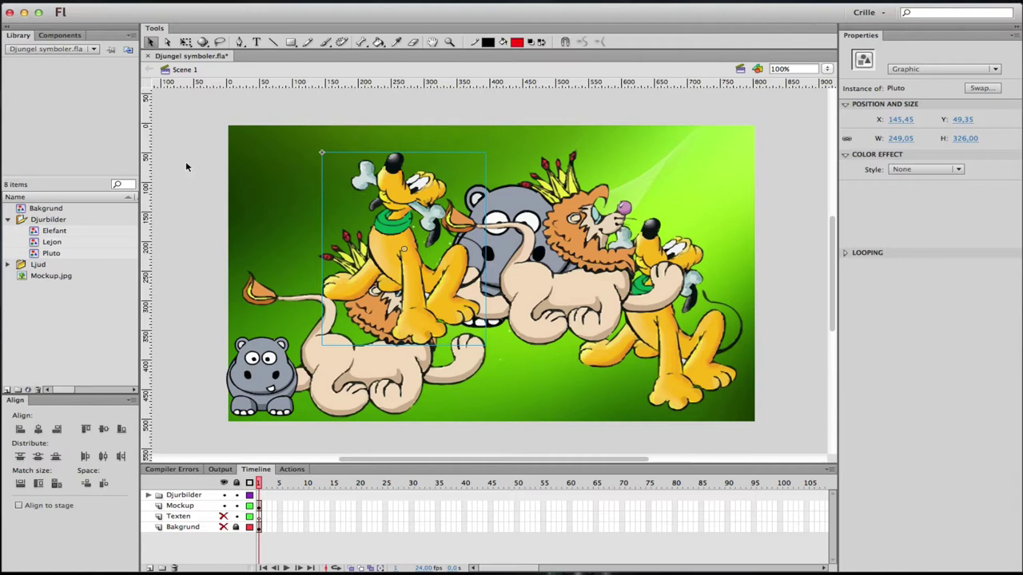
left_click_drag(411, 218, 662, 279)
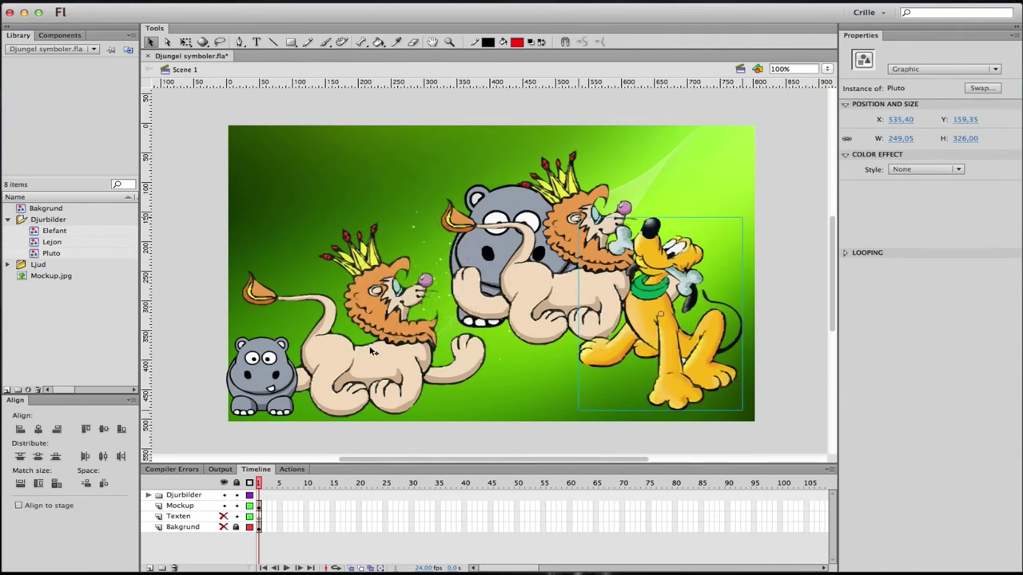
left_click(446, 324)
left_click_drag(560, 292, 360, 363)
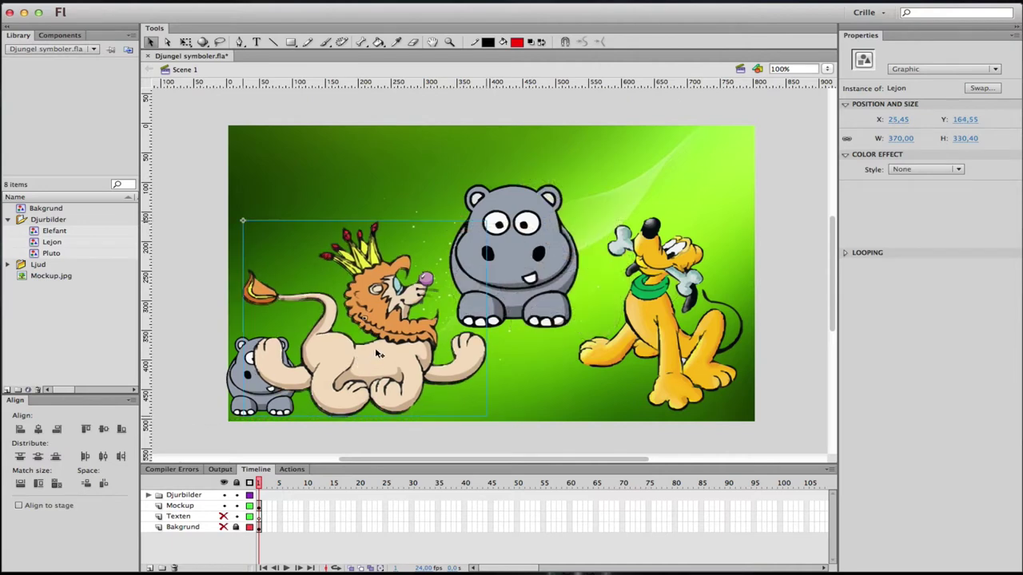
left_click(223, 219)
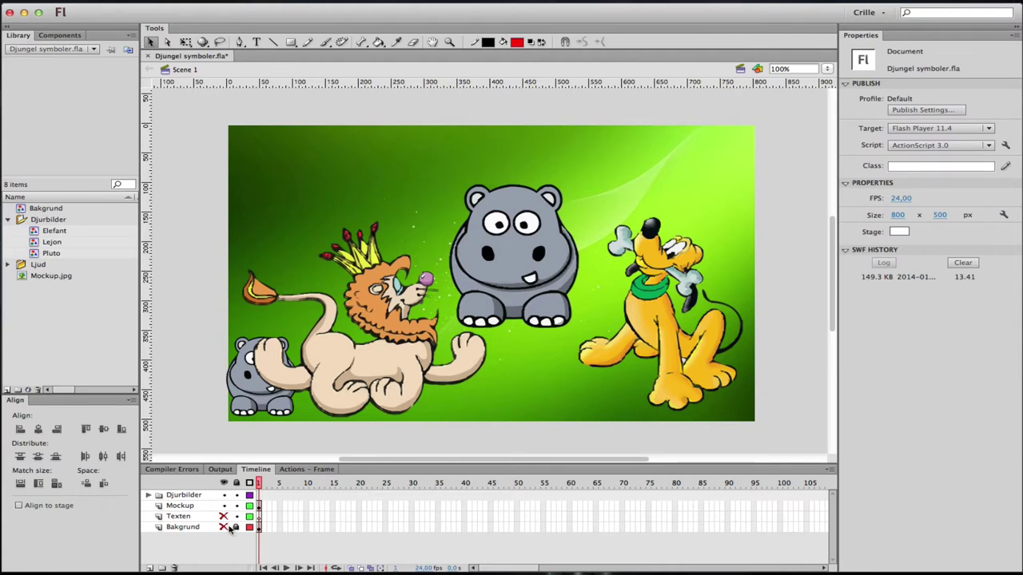
Hide the Djurbilder folder and change the Mockup layer's type to Guide
left_click(223, 495)
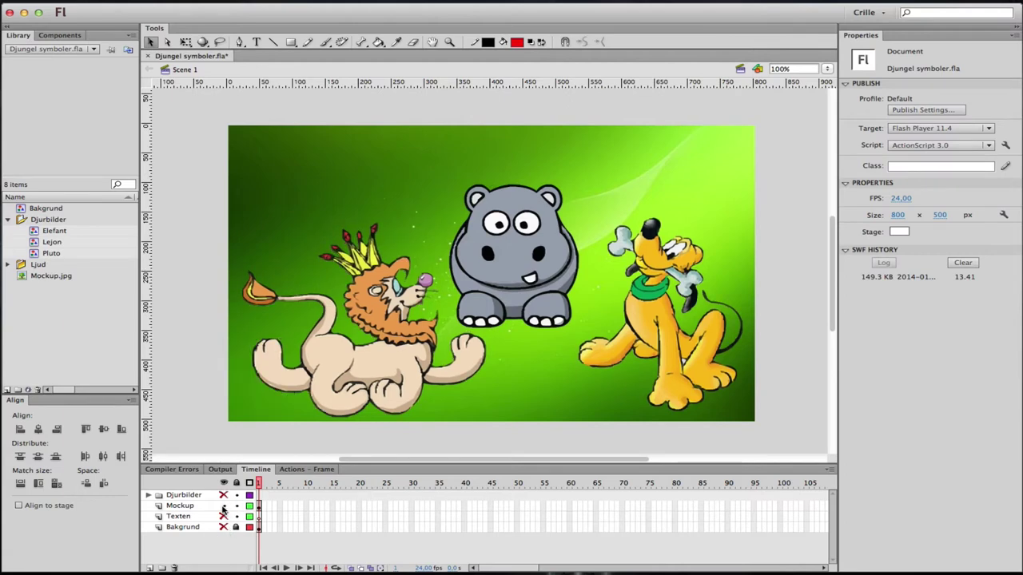
left_click(181, 508)
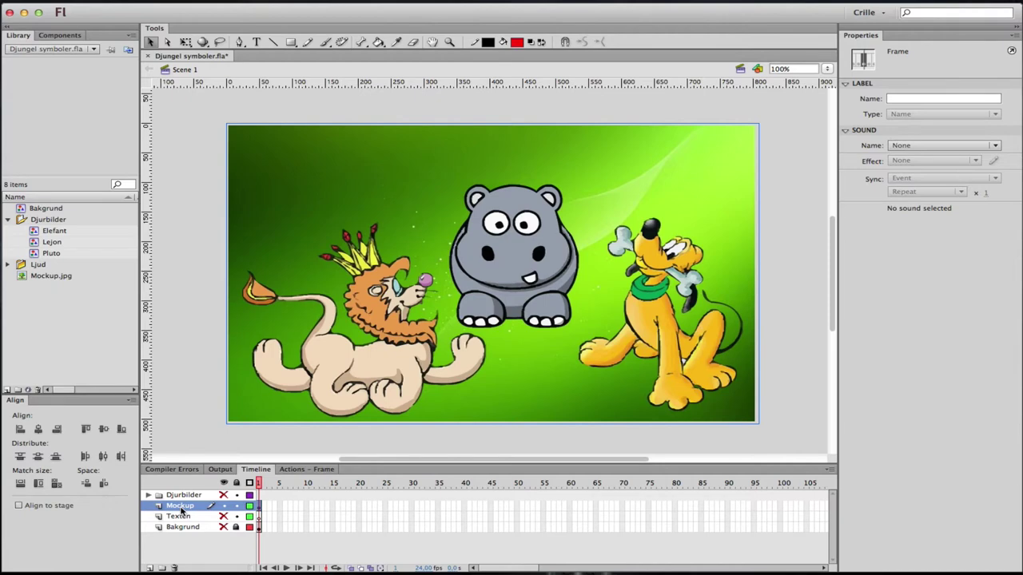
left_click(295, 166)
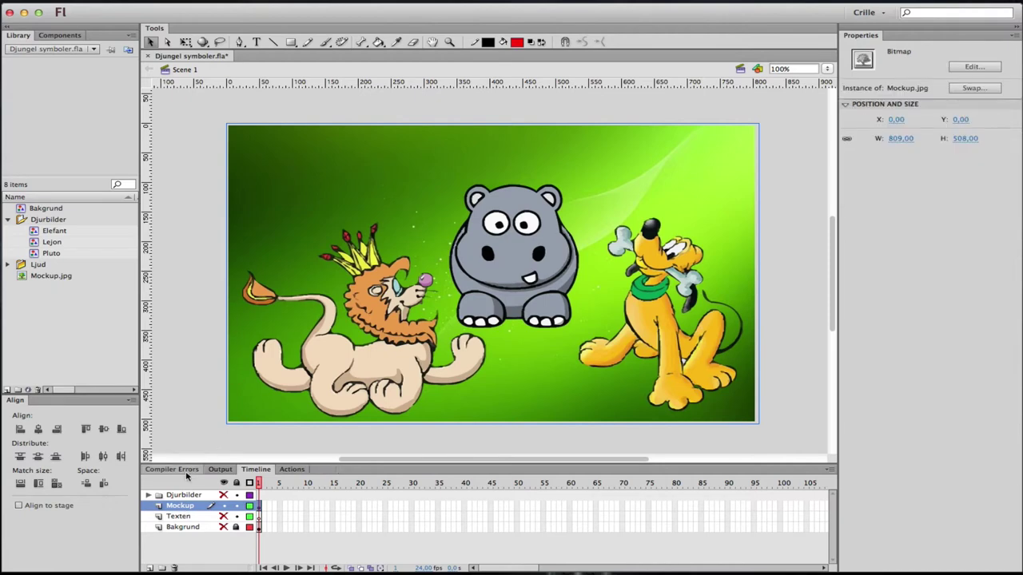
double_click(159, 511)
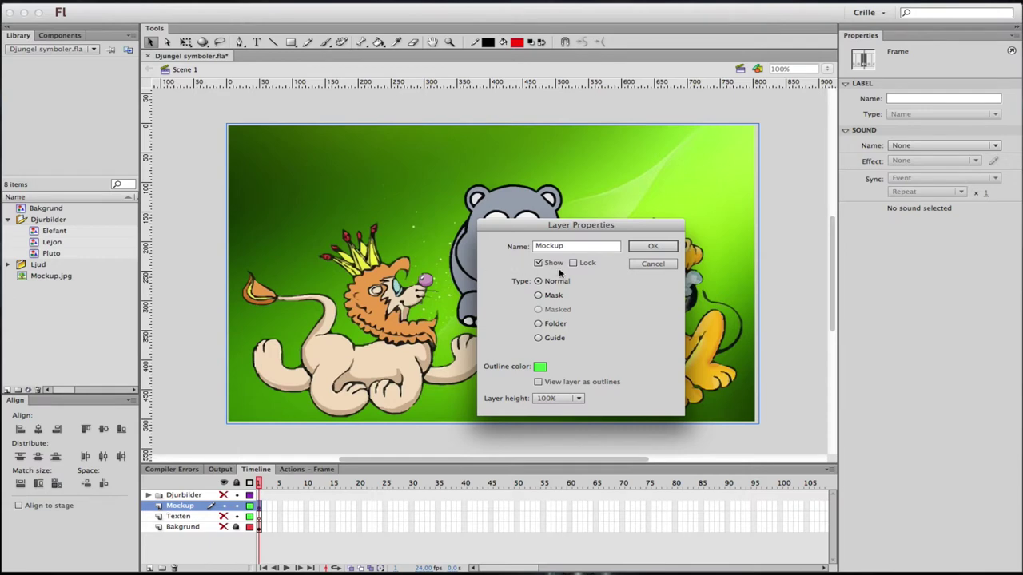
left_click(539, 338)
left_click(662, 246)
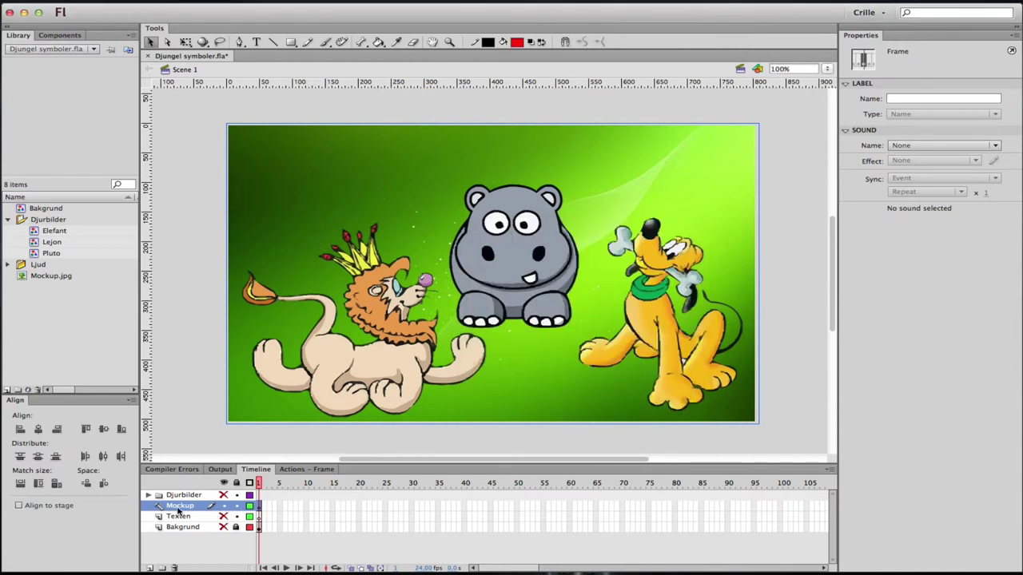
Move the Mockup layer below Bakgrund and briefly show Bakgrund to check the stacking
left_click_drag(181, 513, 182, 539)
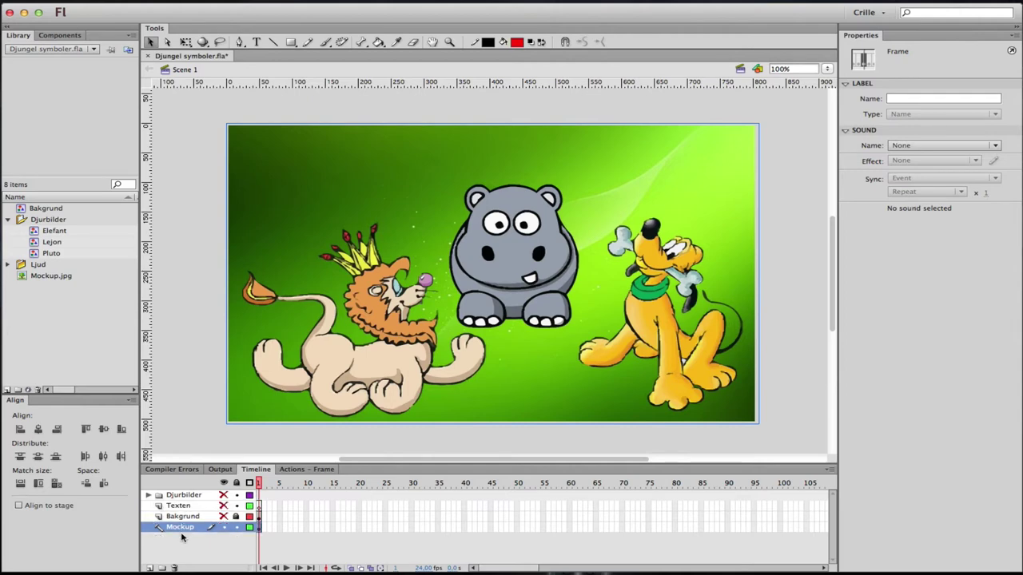
left_click(224, 517)
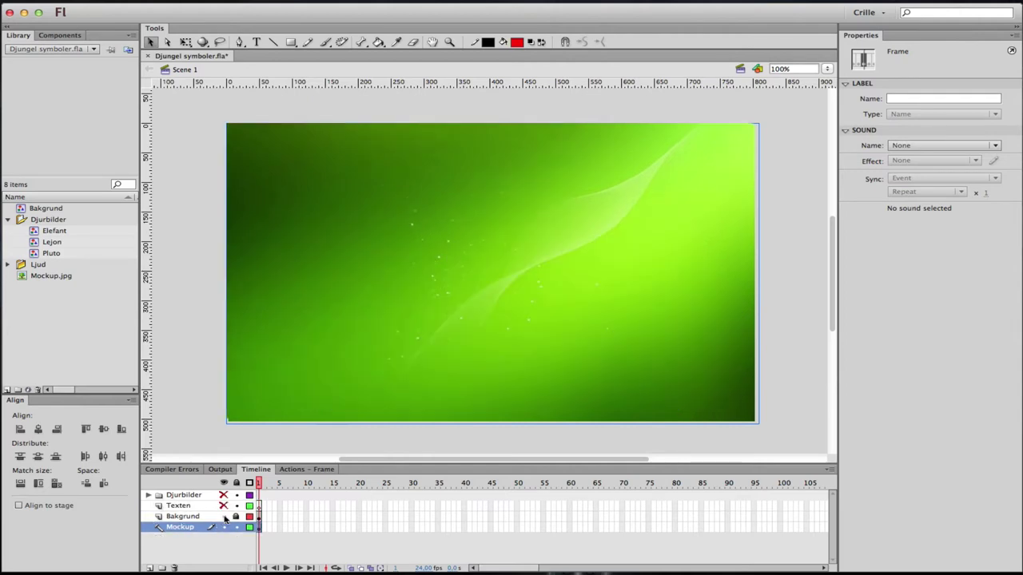
left_click(223, 517)
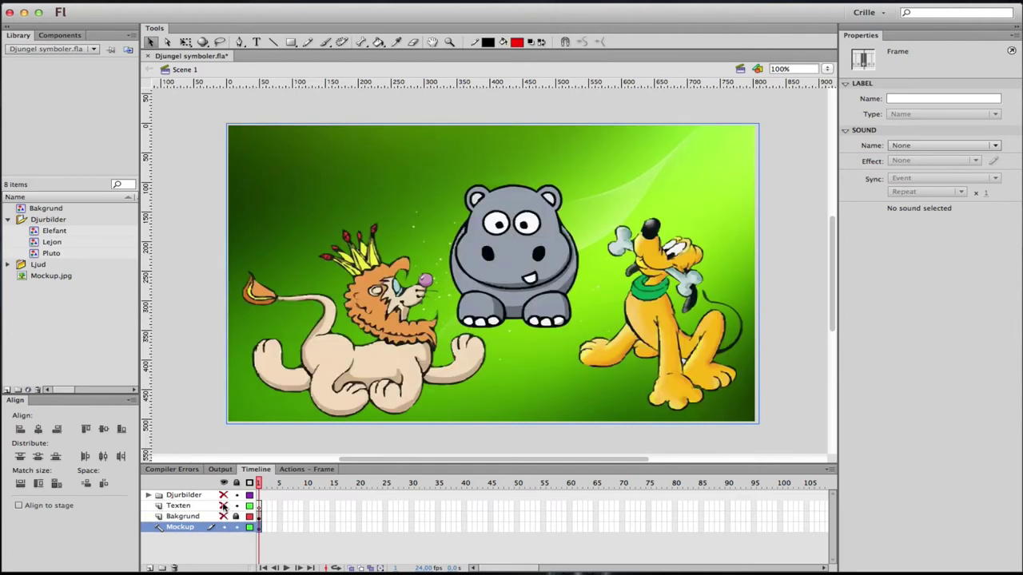
Show the Djurbilder folder, place the small hippo over the mockup's hippo and scale it to about 189 by 233 px
left_click(224, 496)
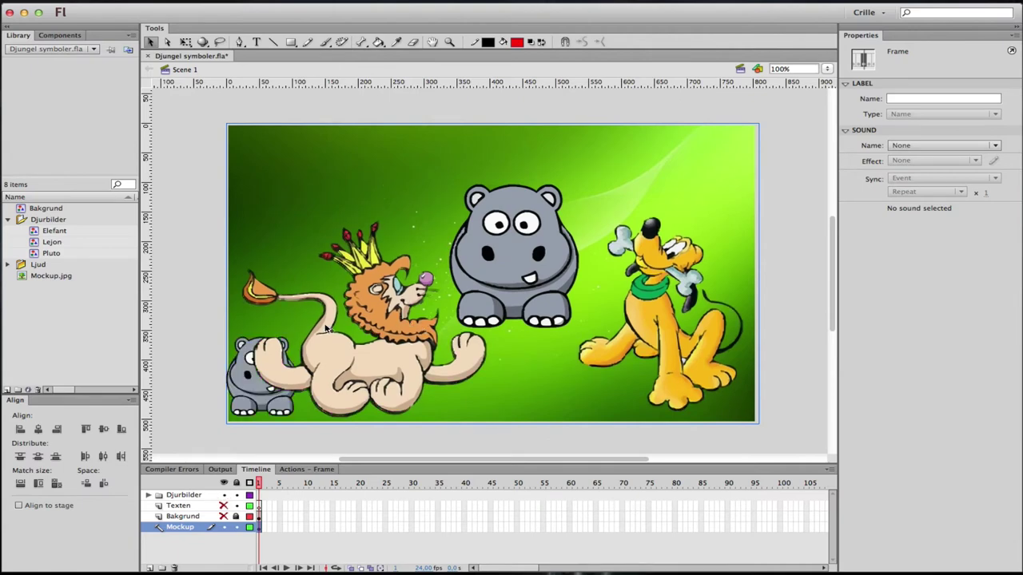
left_click_drag(264, 390, 500, 241)
key("q")
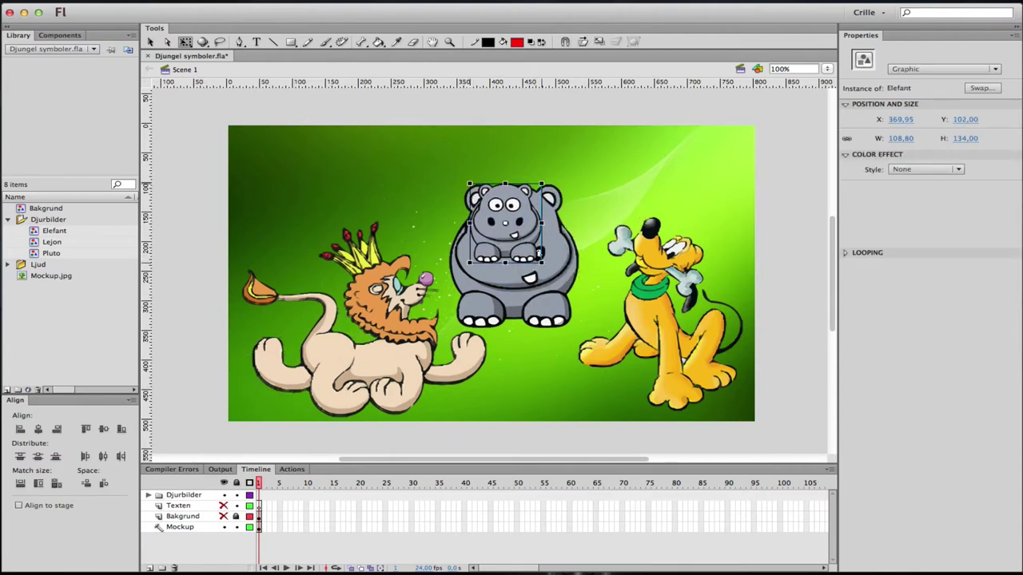
left_click_drag(540, 254, 570, 297)
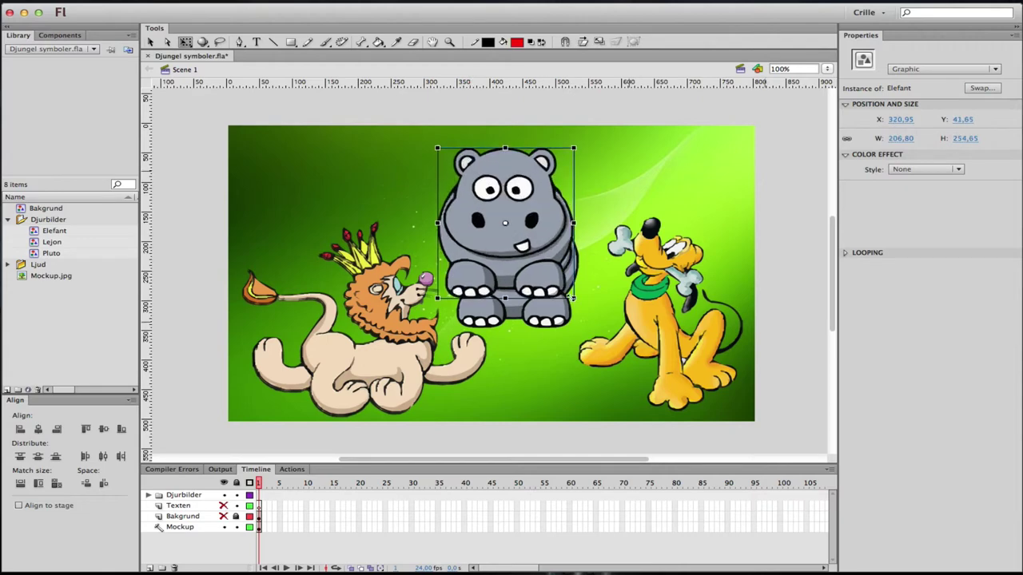
left_click_drag(506, 223, 516, 259)
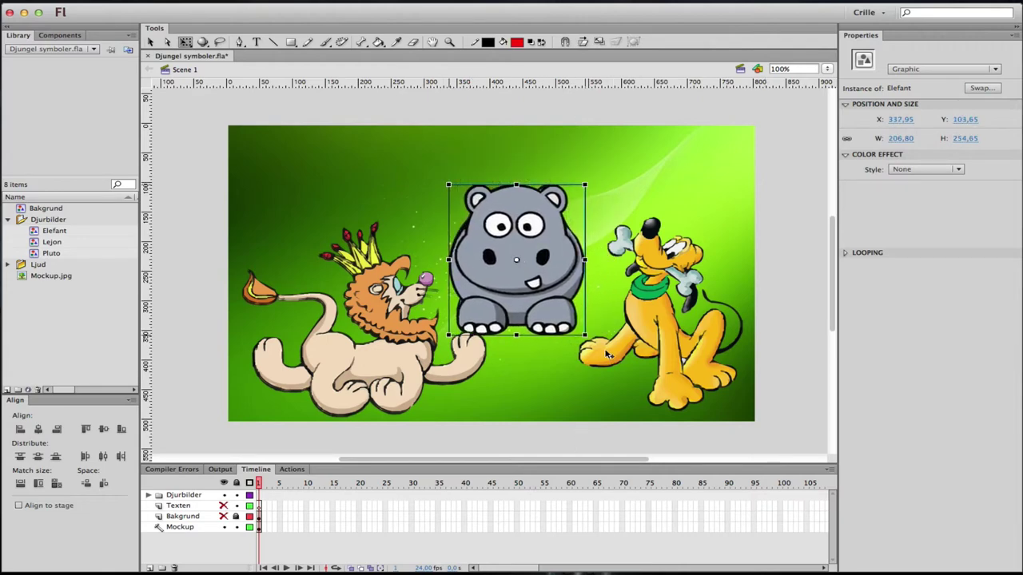
left_click_drag(585, 335, 580, 332)
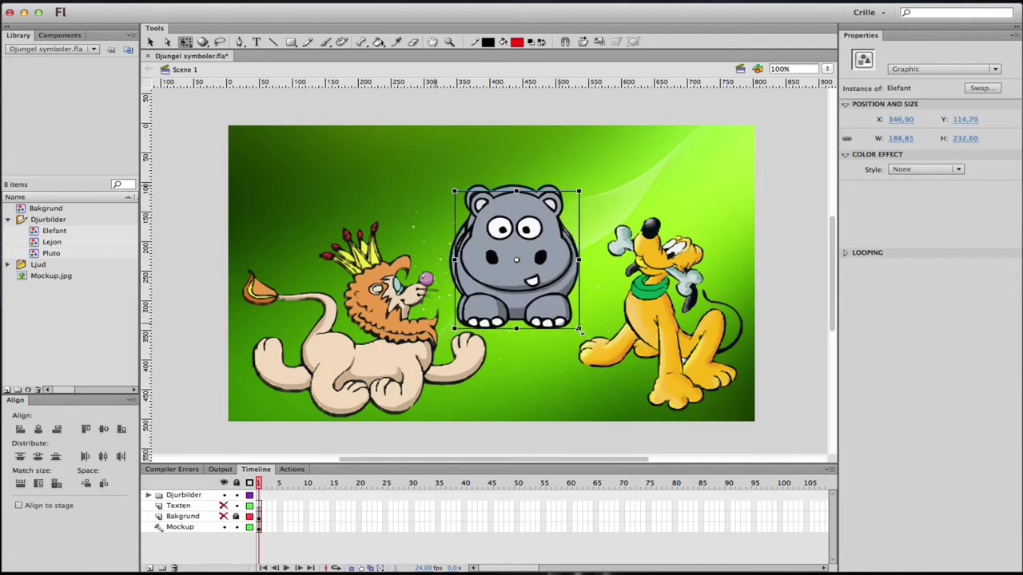
Nudge the hippo into line with the mockup and enlarge it to about 194 by 239 px at X 339, Y 104
key("Left")
key("Left")
key("Left")
key("Left")
key("Left")
key("Left")
key("Left")
key("Up")
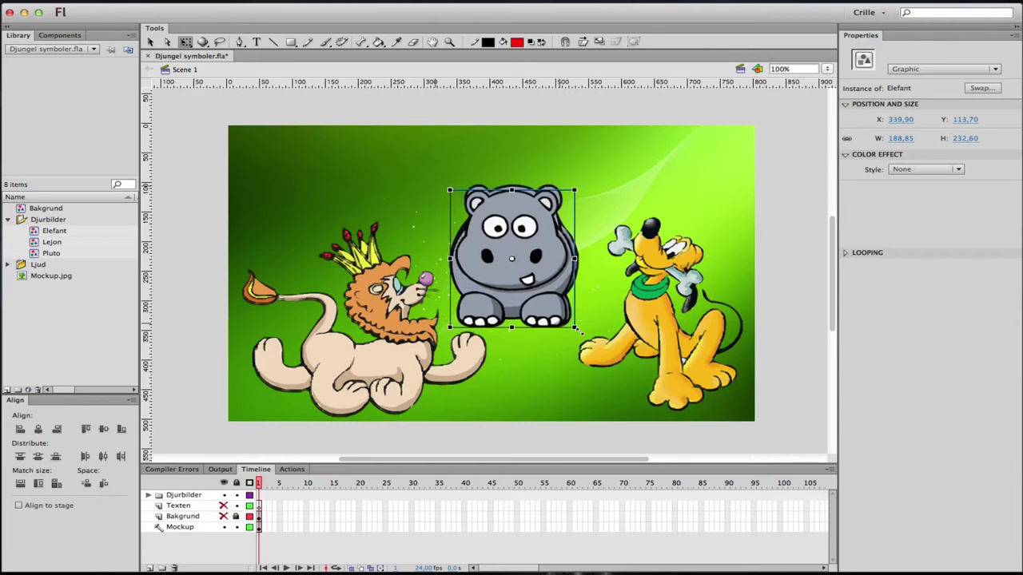
key("Up")
key("Up")
key("Up")
key("Up")
key("Up")
key("Up")
key("Up")
key("Right")
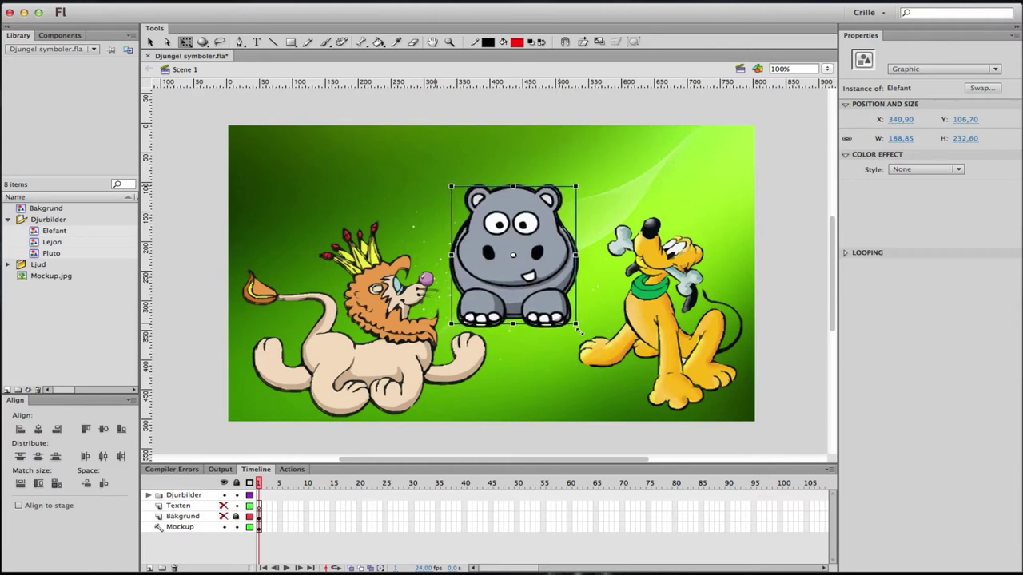
left_click_drag(577, 328, 581, 327)
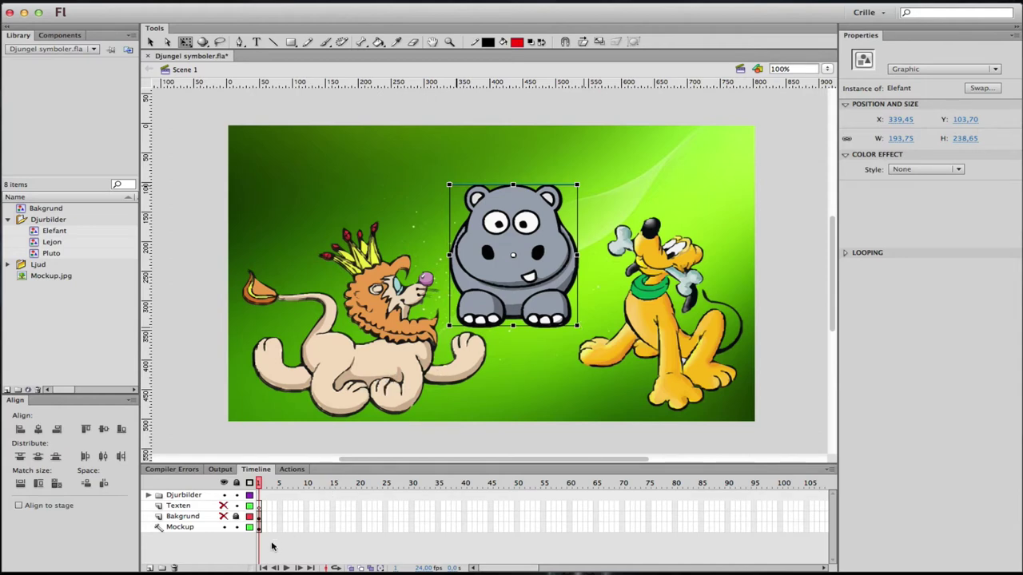
left_click(711, 121)
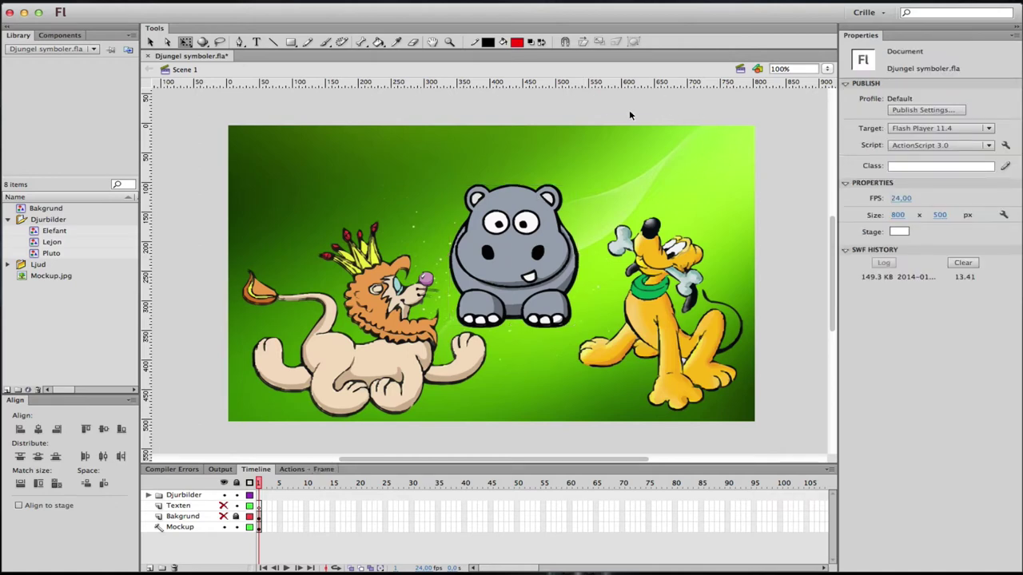
Test the movie to check the animal layout, and close the preview
key("super+Return")
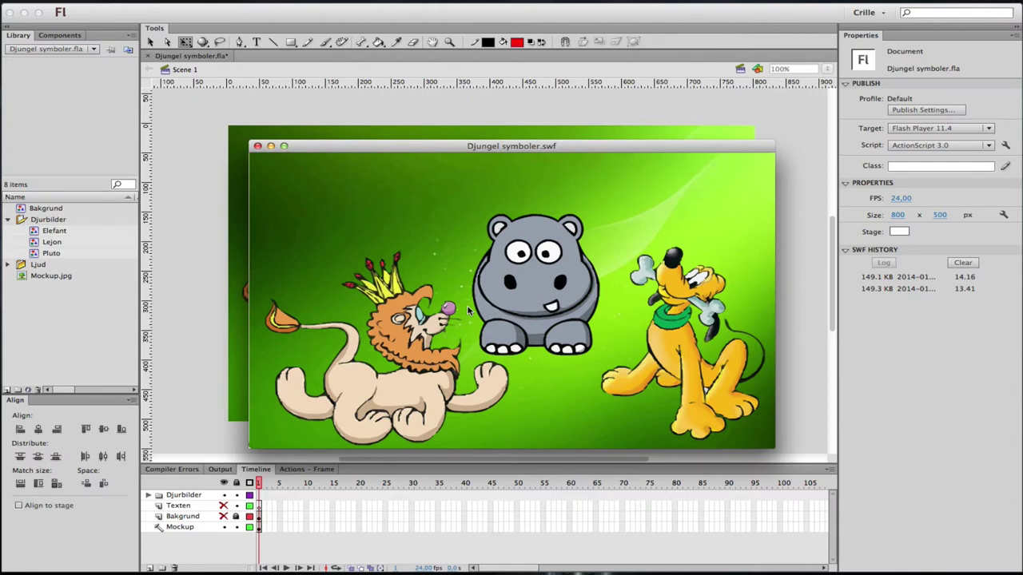
left_click(258, 146)
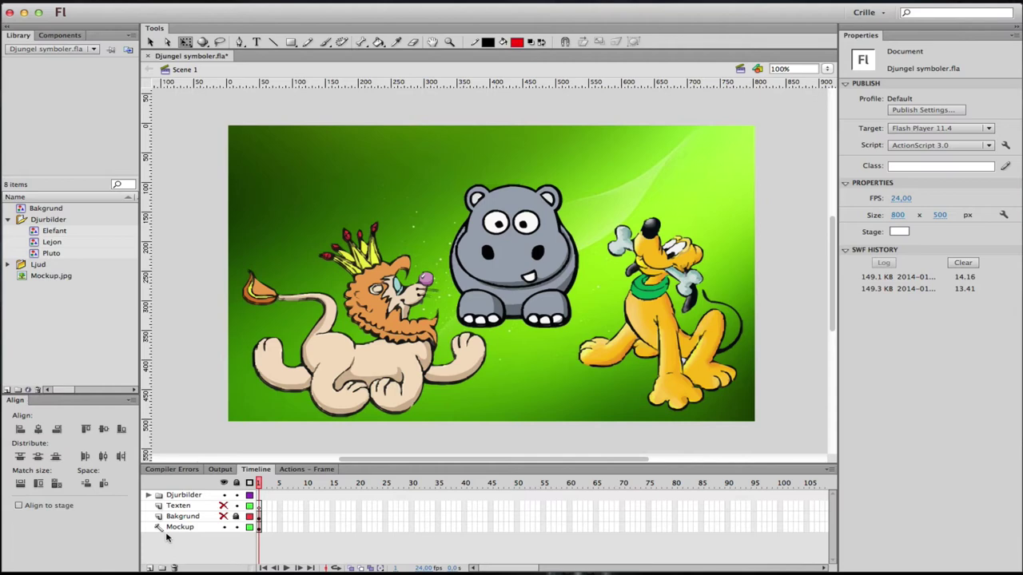
Hide the Mockup layer, show the Bakgrund and Texten layers, and make Texten the active layer
left_click(224, 527)
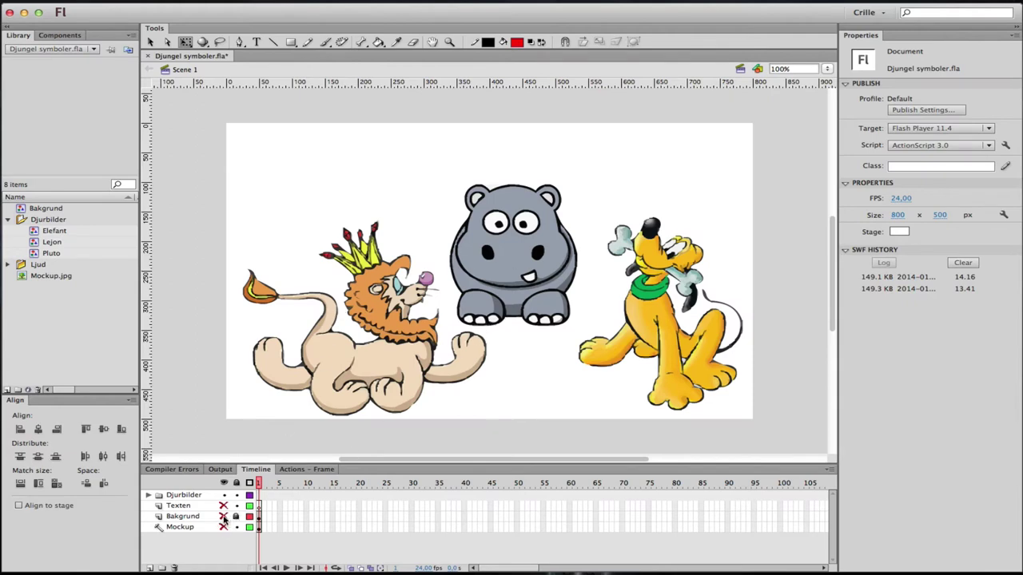
left_click(223, 517)
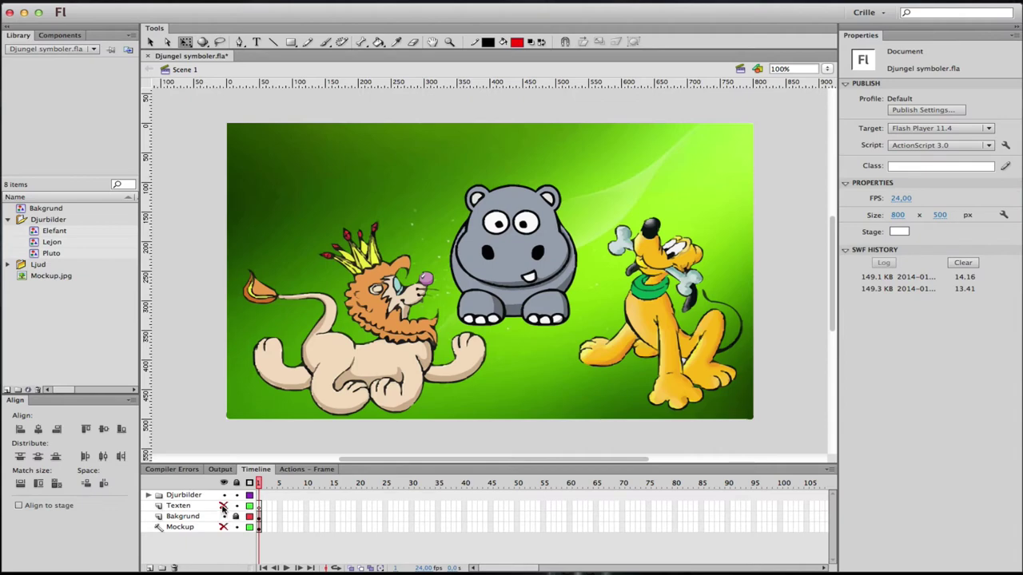
left_click(223, 506)
left_click(190, 510)
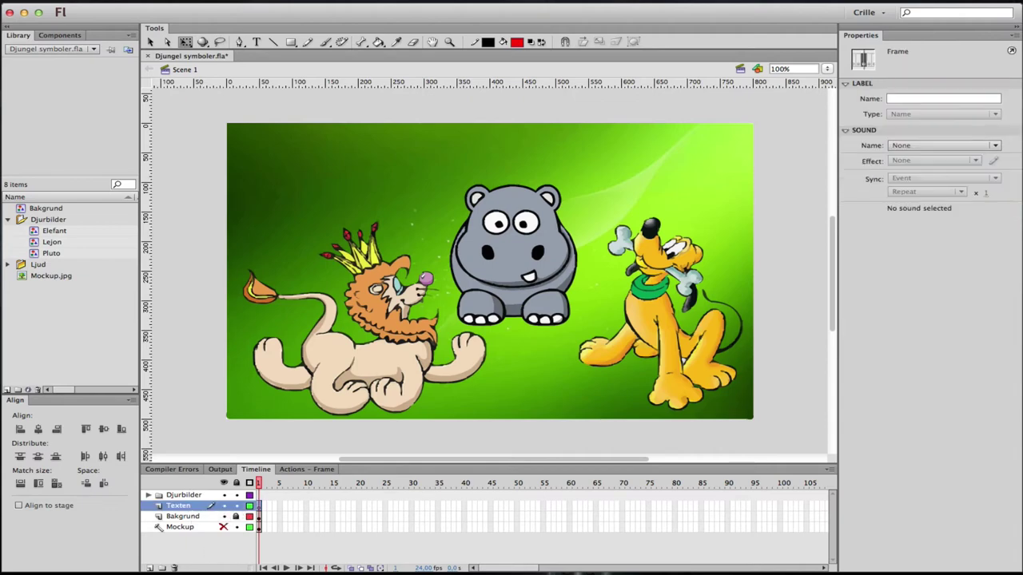
Delete the Texten layer, test the movie with the Mockup layer as a guide, and close the preview
left_click(174, 568)
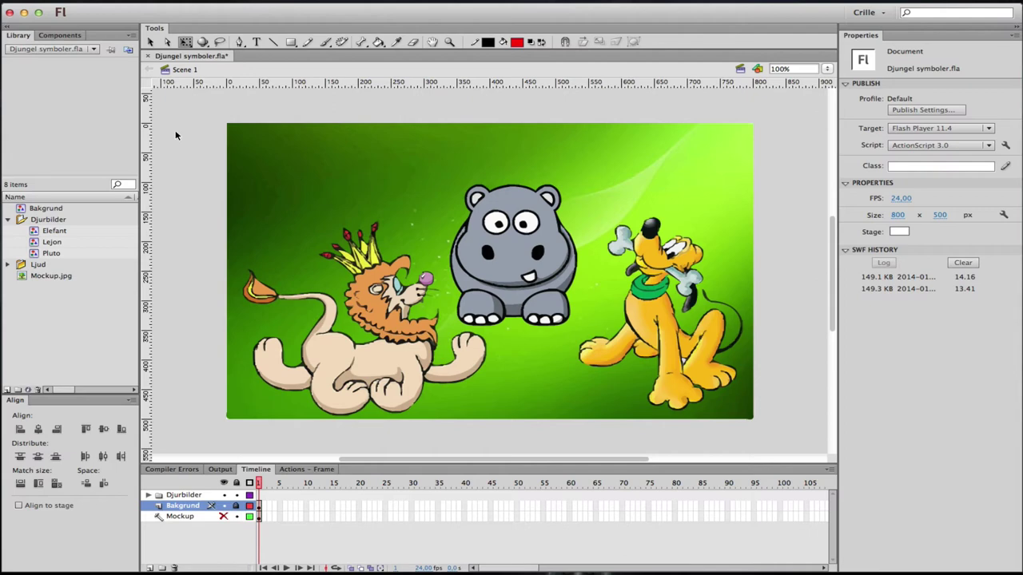
key("super+Return")
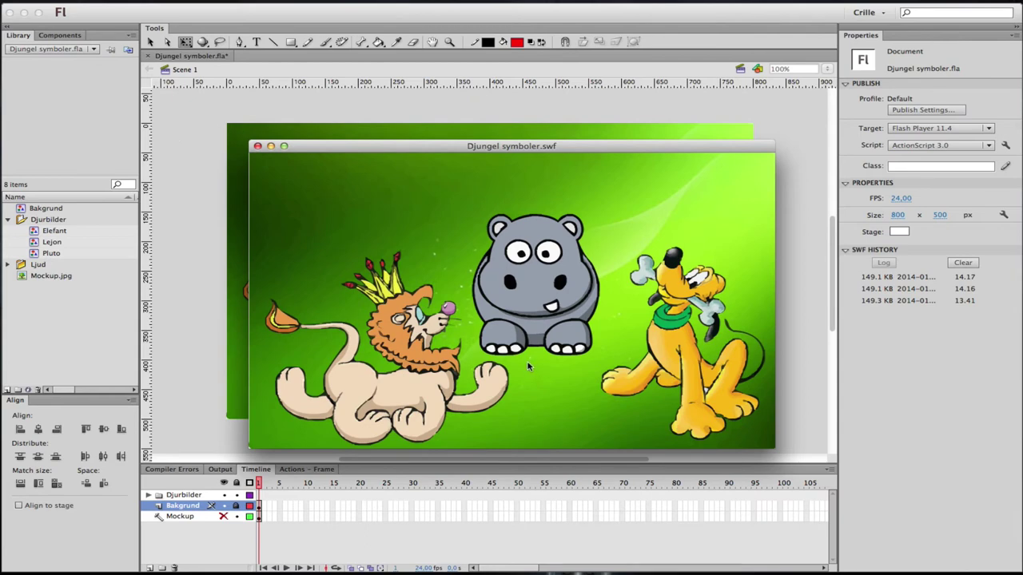
left_click(256, 147)
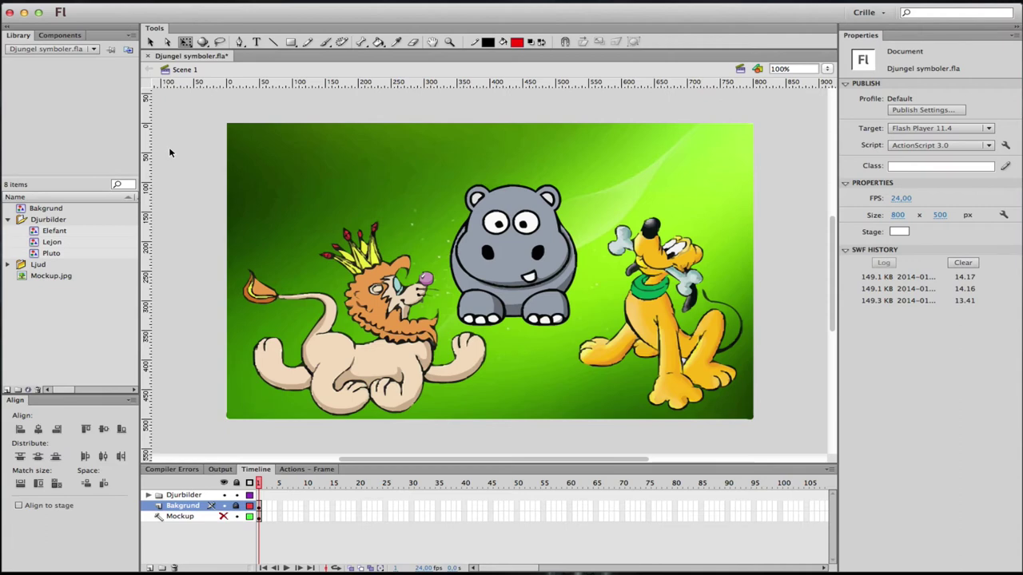
Change the Mockup layer's type from Guide to Normal and make the layer visible
double_click(159, 518)
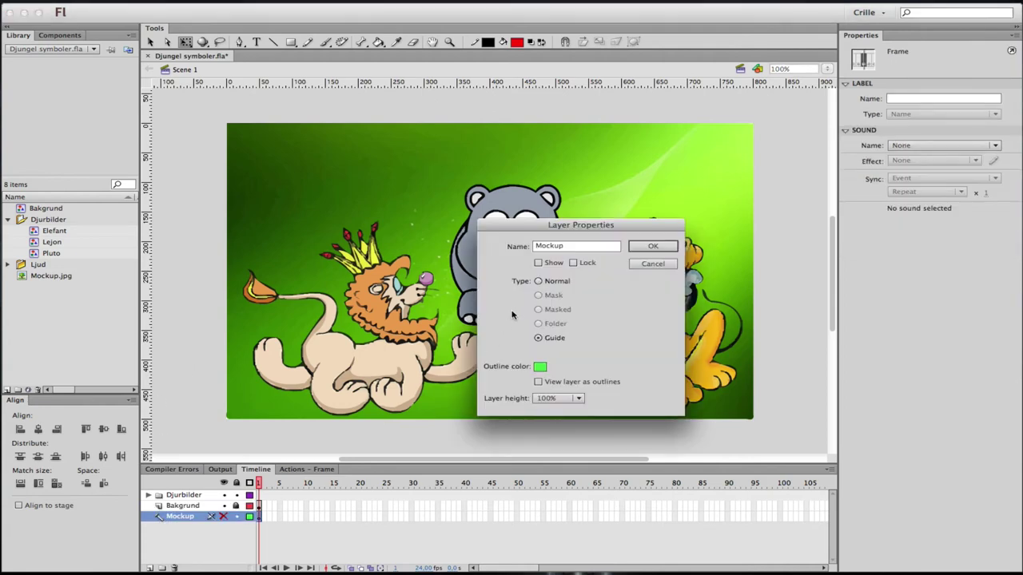
left_click(662, 247)
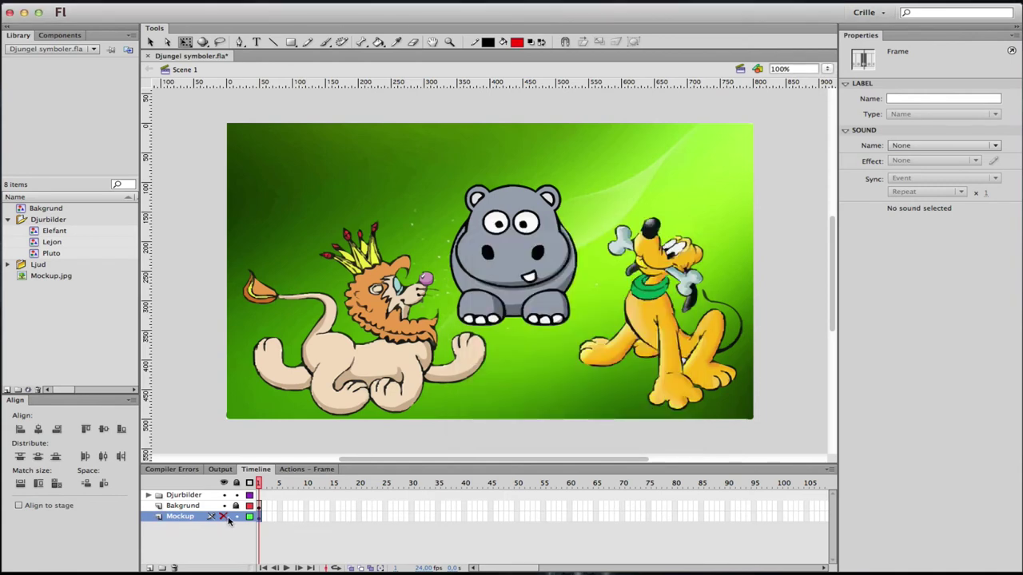
left_click(224, 517)
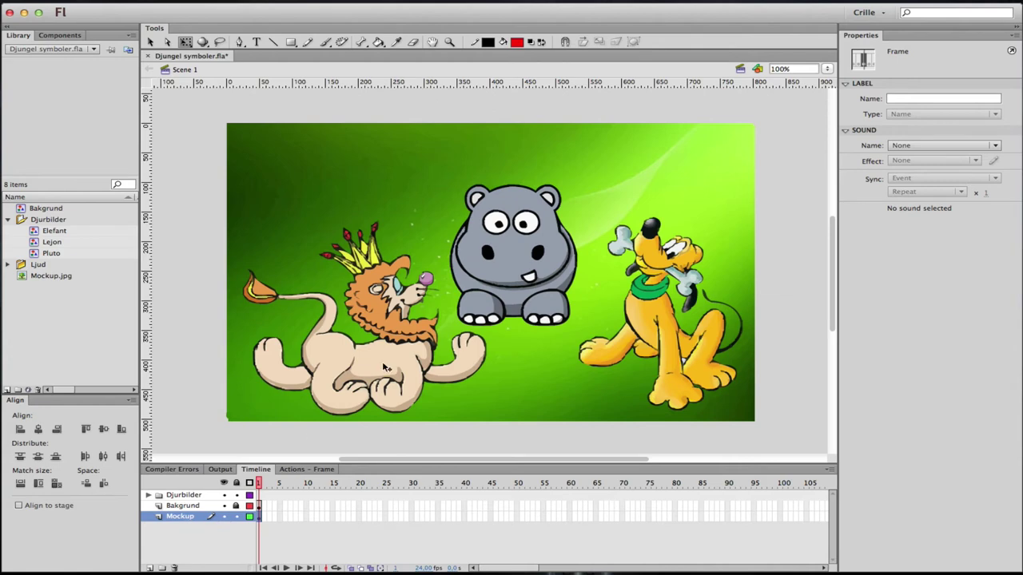
Scale the Mockup.jpg bitmap down about its centre to about 172 by 108 px so it fits behind the Bakgrund layer
left_click(460, 194)
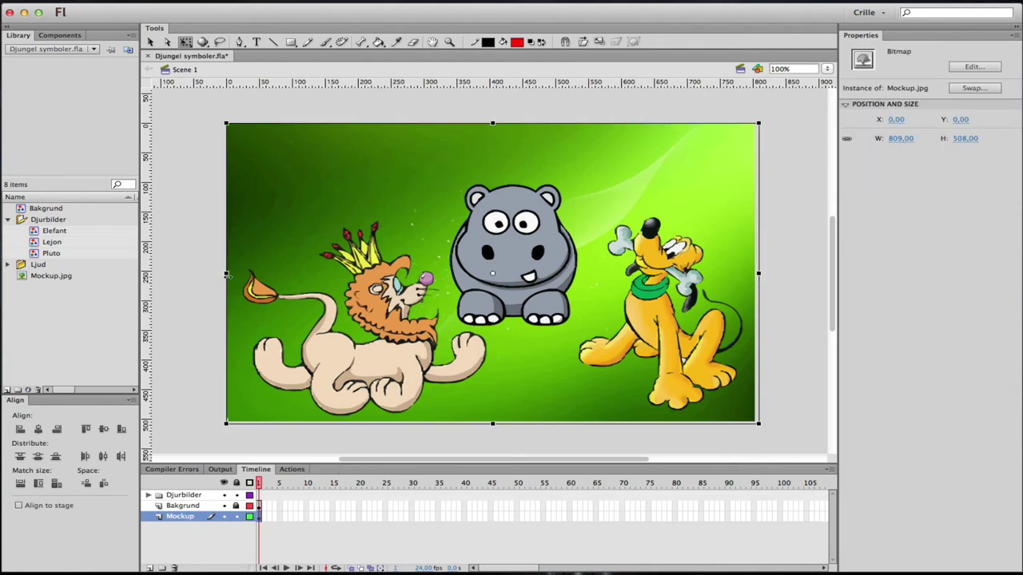
left_click_drag(226, 423, 456, 293)
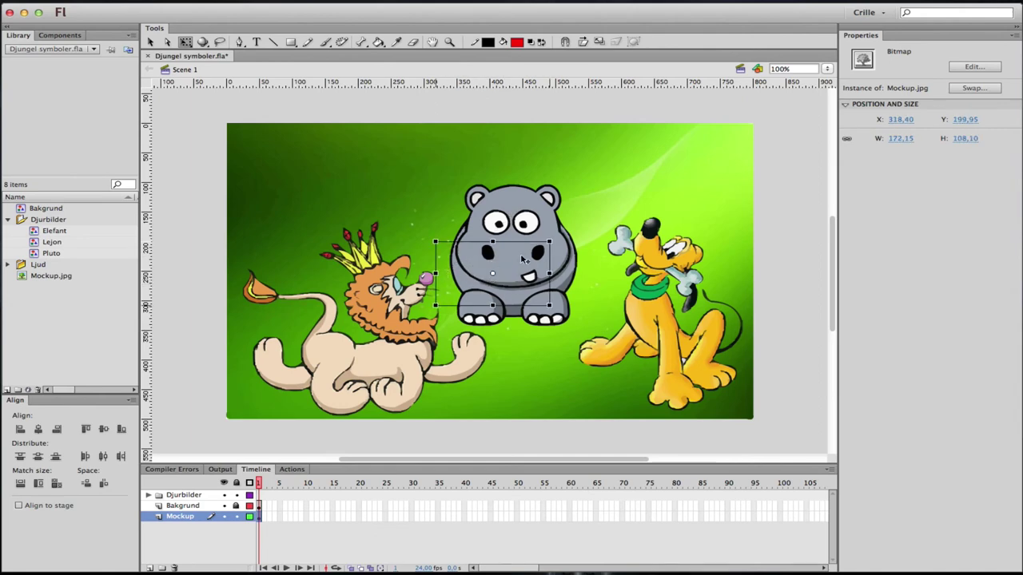
left_click_drag(524, 268, 668, 200)
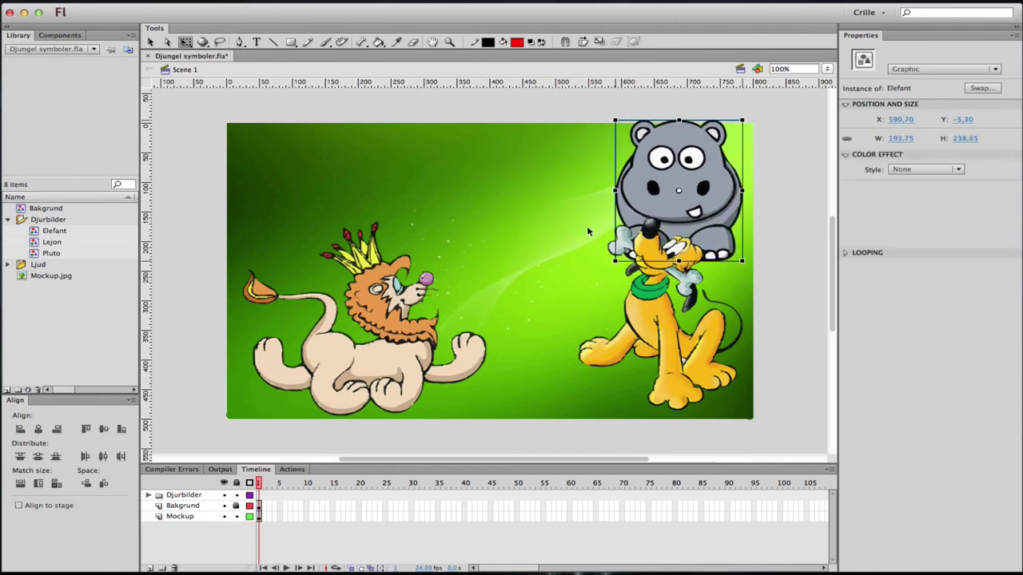
key("super+z")
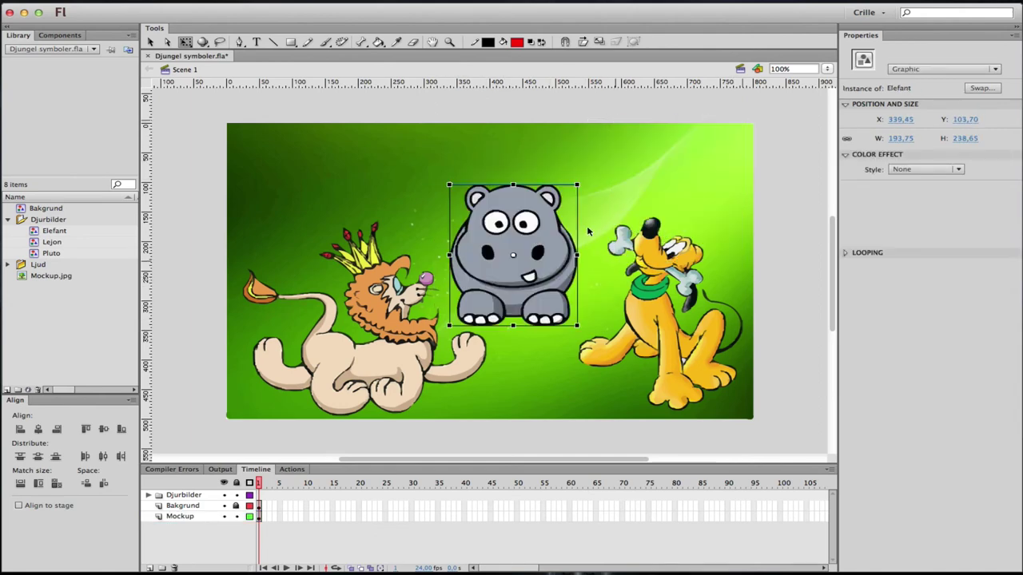
left_click(189, 518)
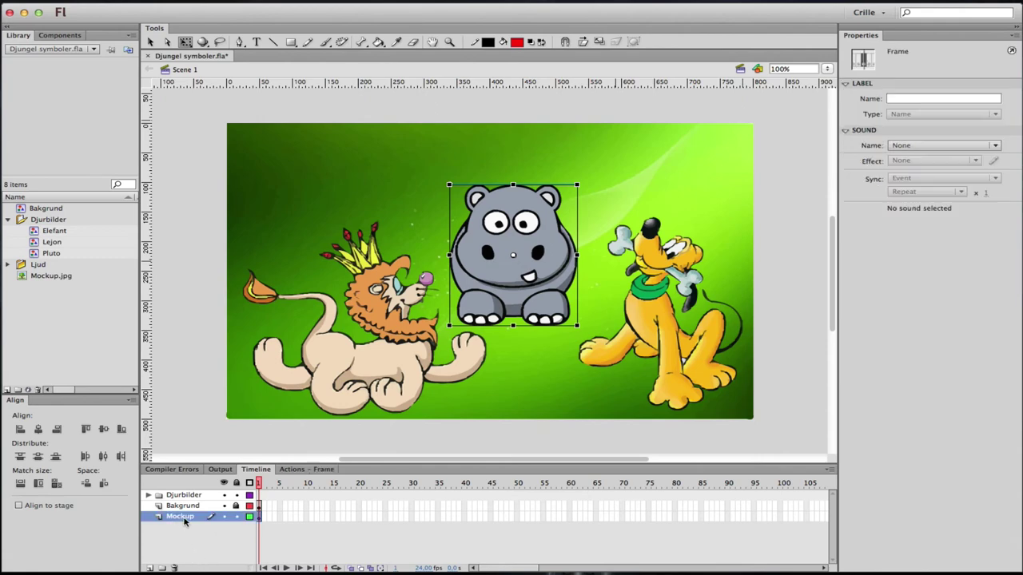
left_click(360, 187)
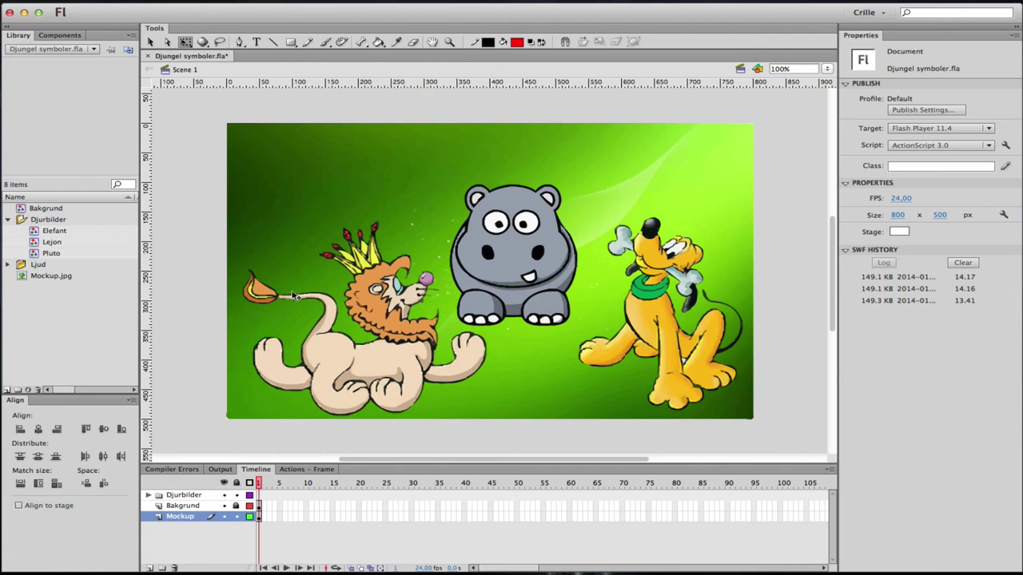
Test the movie with Mockup as a normal layer, close the preview, and check the newest file size in the SWF history
key("super+Return")
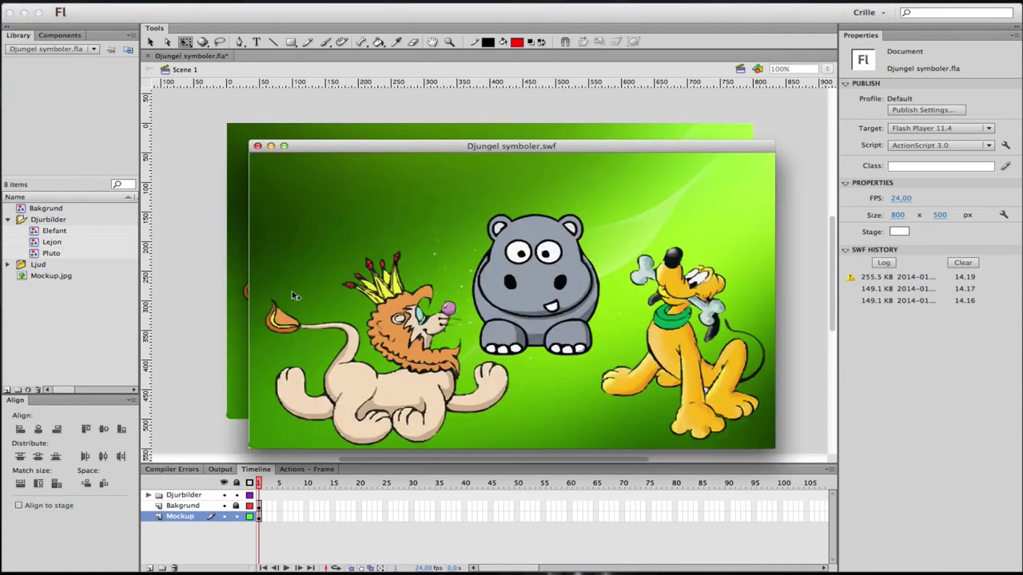
left_click(257, 146)
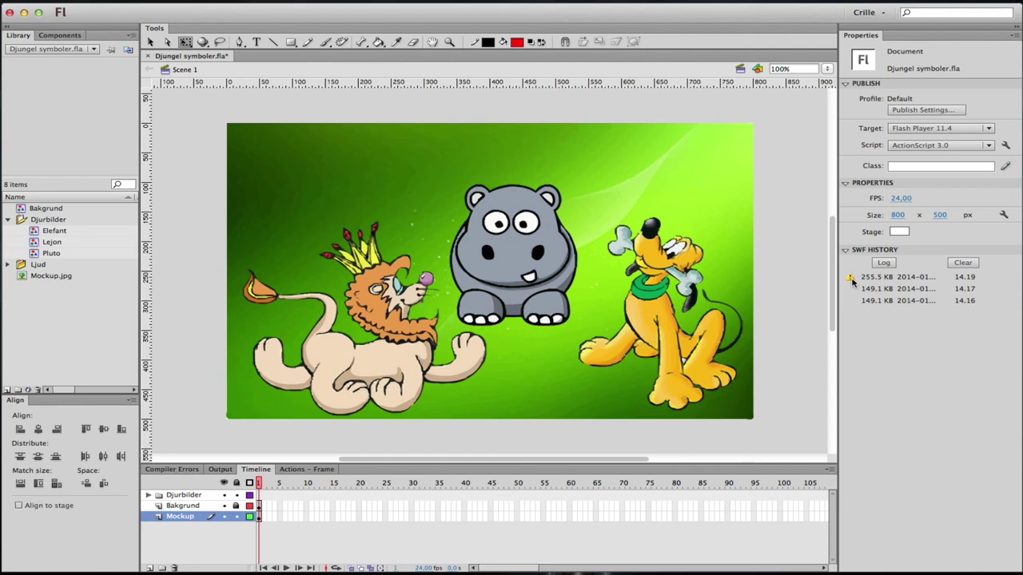
mouse_move(853, 281)
Set the Mockup layer's type back to Guide in its layer properties
double_click(160, 518)
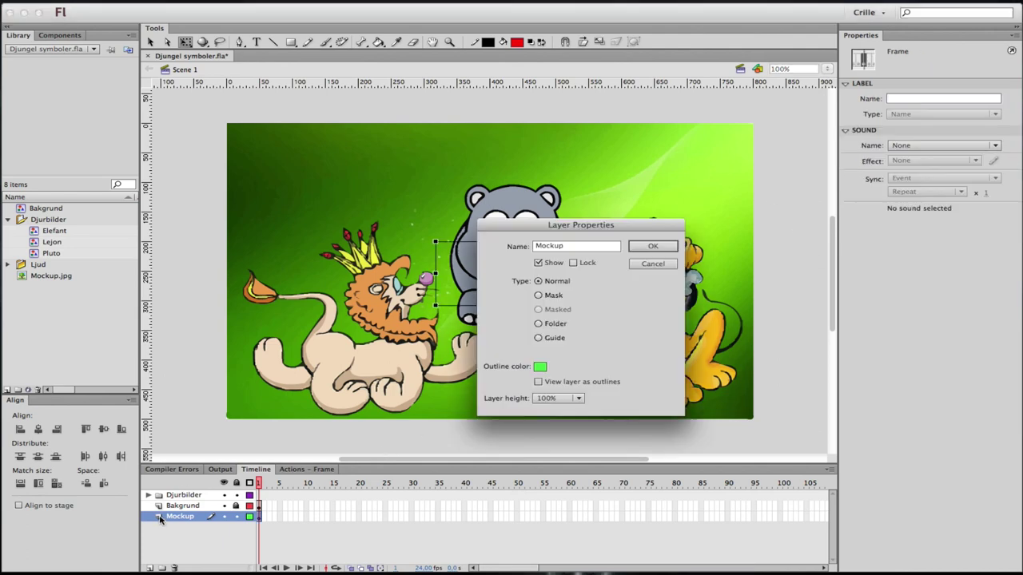
left_click(552, 339)
left_click(675, 246)
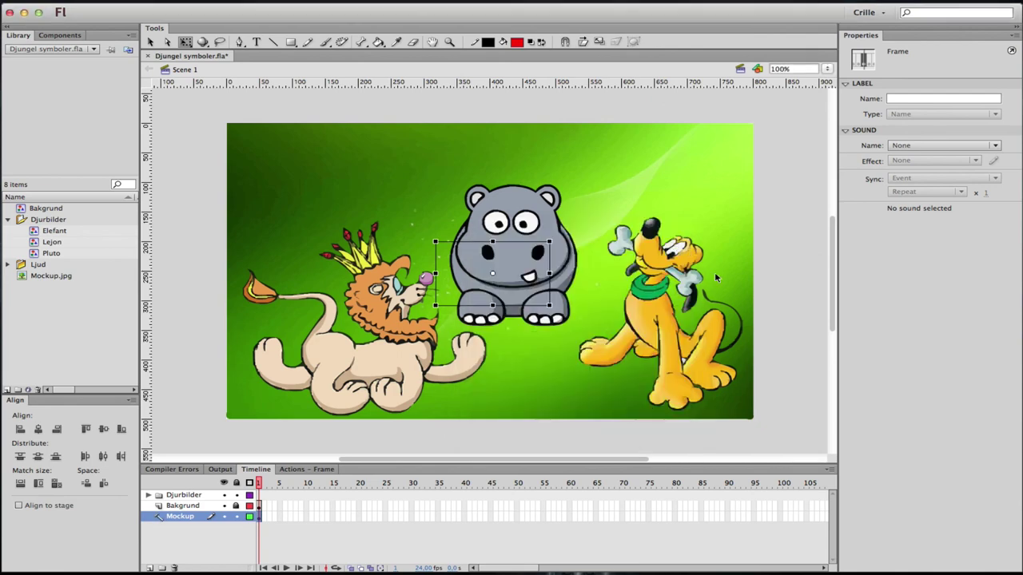
Test the movie again with Mockup as a guide layer, close the preview, and compare the file sizes in the SWF history
left_click(811, 391)
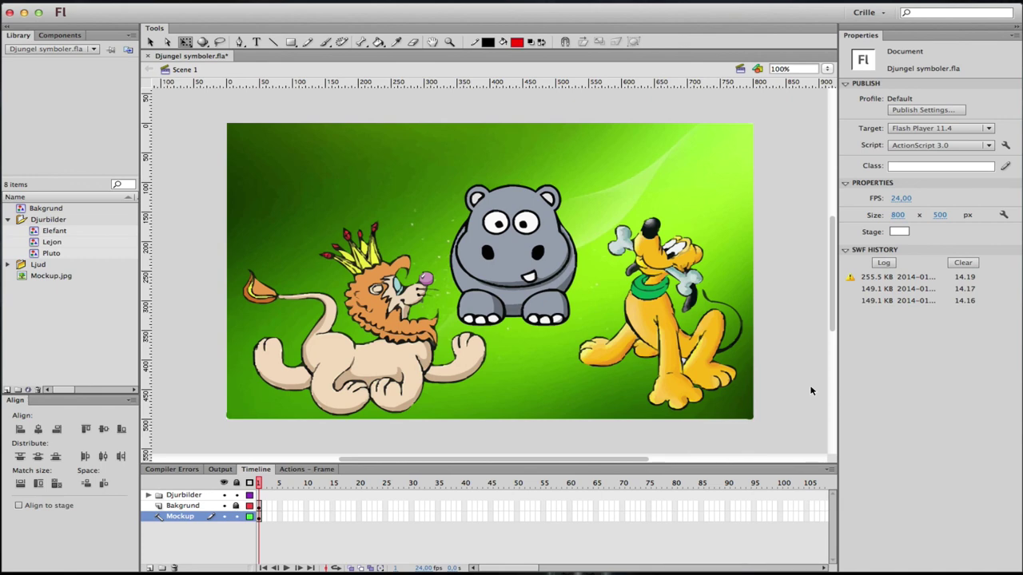
key("super+Return")
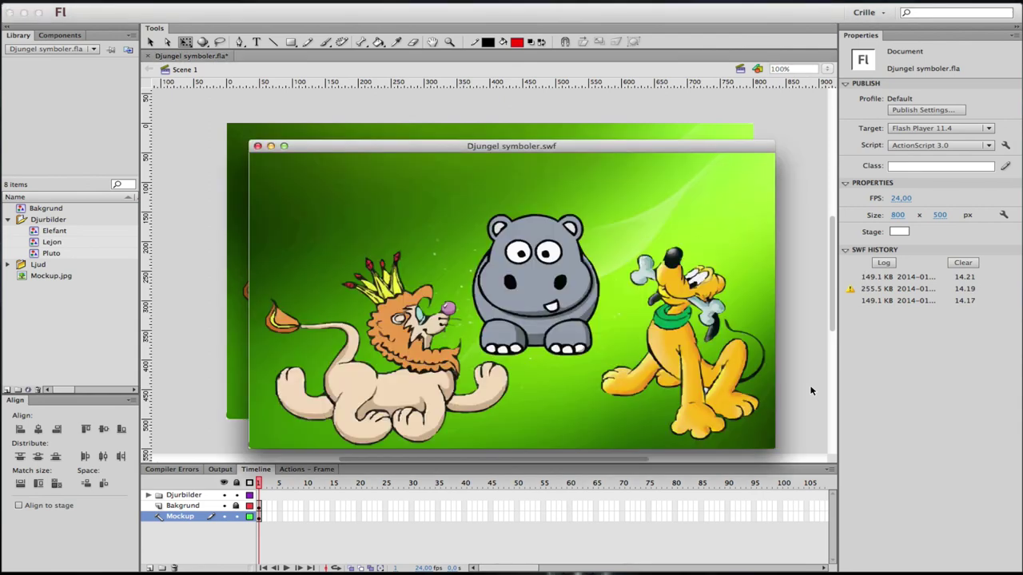
left_click(257, 146)
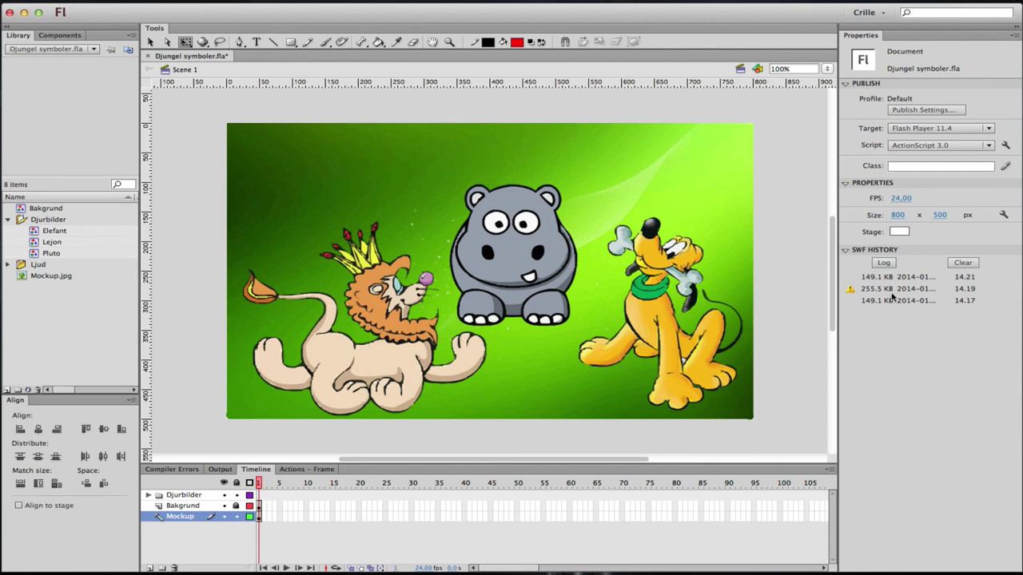